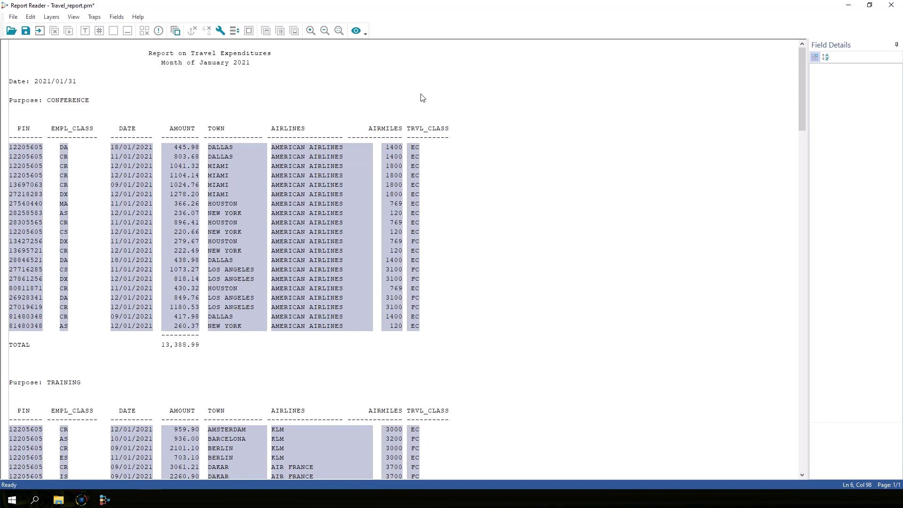
# Select the Purpose: CONFERENCE line as a sample and bring up its sample-line dialog
pyautogui.click(420, 98)
pyautogui.click(410, 96)
pyautogui.press('Down')
pyautogui.click(34, 100)
pyautogui.click(34, 101)
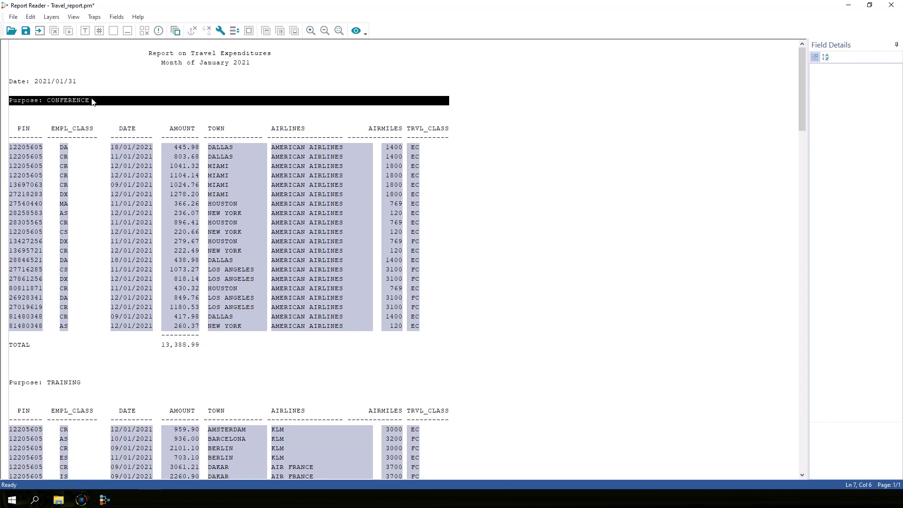
pyautogui.press('Return')
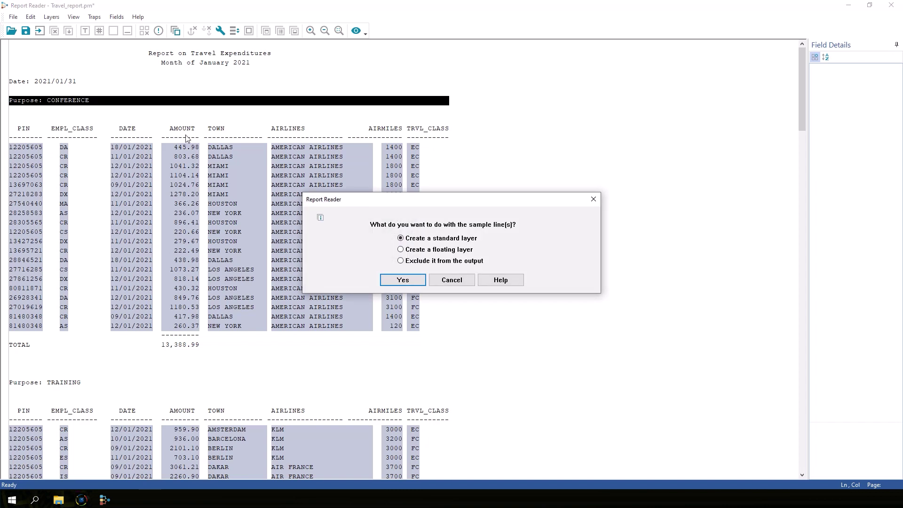
# Create a standard layer from the sample and trap it on the word 'Purpose'
pyautogui.click(394, 281)
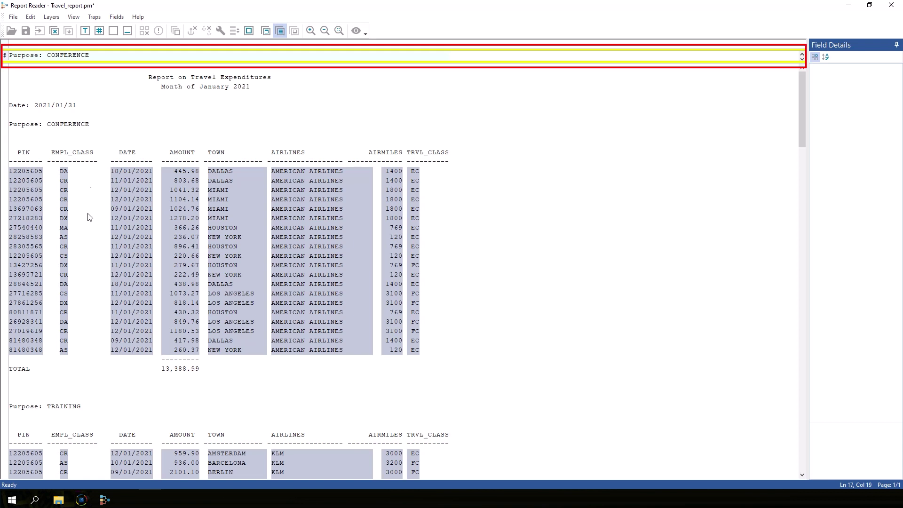
pyautogui.click(104, 59)
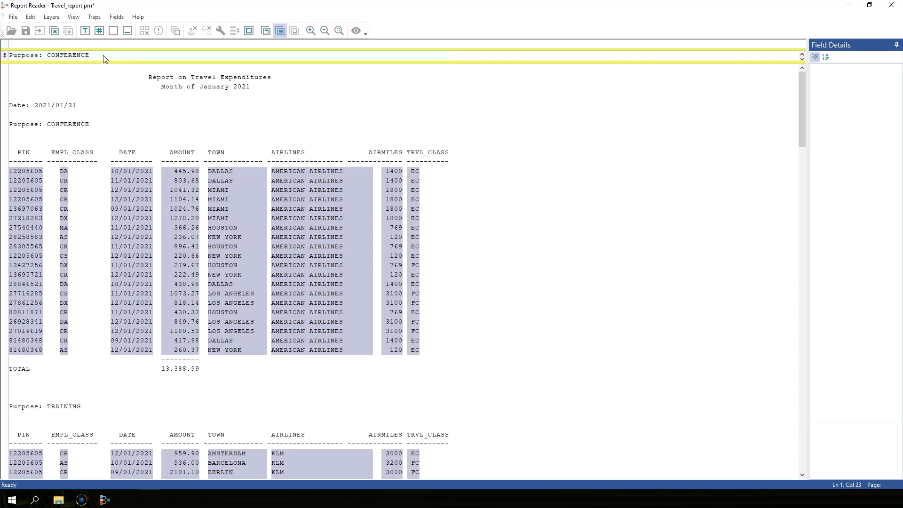
pyautogui.click(13, 53)
pyautogui.write('Purpose')
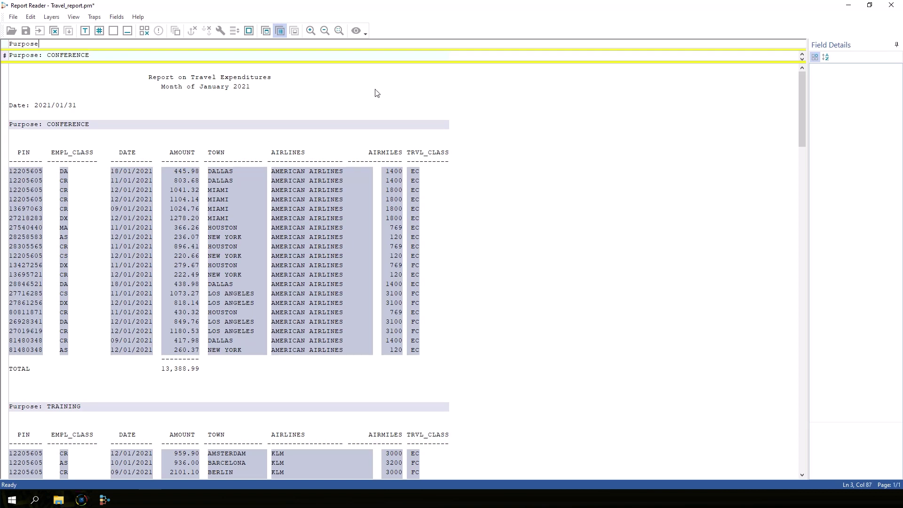
pyautogui.scroll(-3, 518, 207)
pyautogui.scroll(-20, 342, 325)
pyautogui.scroll(20, 435, 308)
# Define a field over CONFERENCE in the sample line and name it Purpose
pyautogui.click(48, 55)
pyautogui.moveTo(49, 55); pyautogui.dragTo(111, 56)
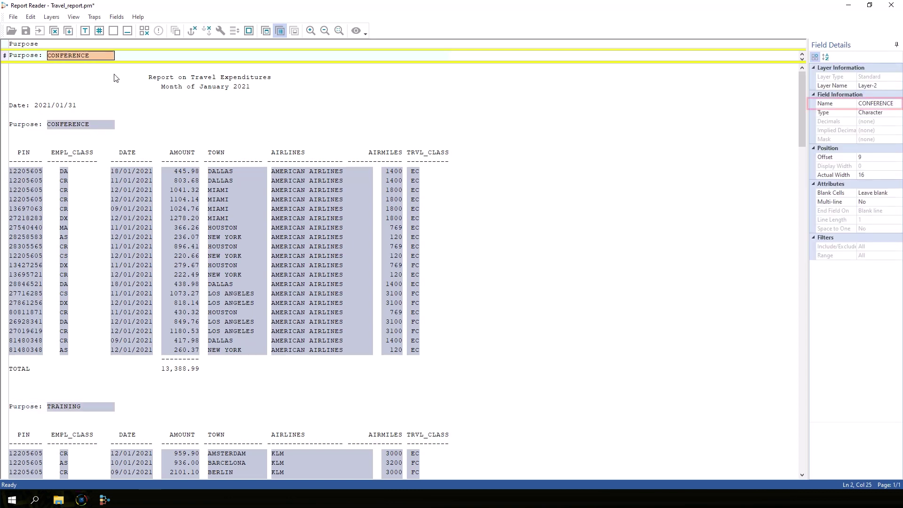
pyautogui.click(863, 105)
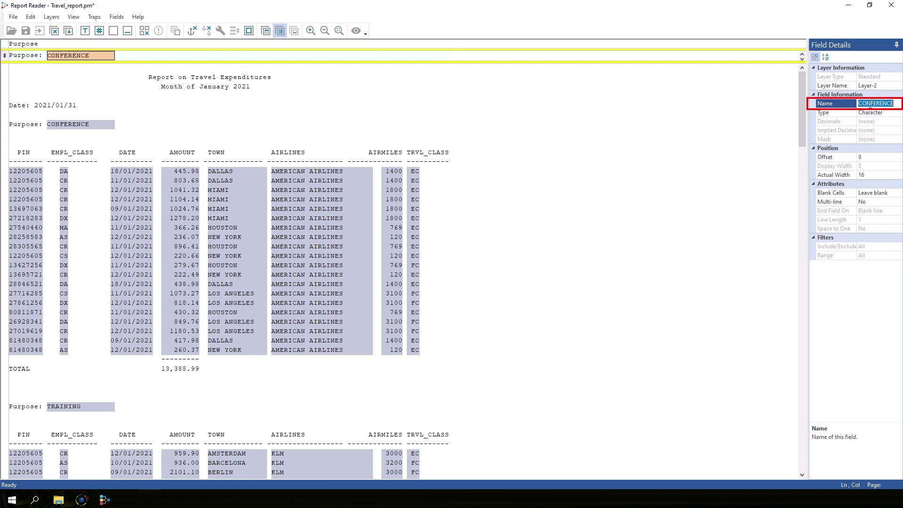
pyautogui.write('Purpose')
pyautogui.press('Return')
# Save the Purpose layer, Layer-2, and return to the full report
pyautogui.click(771, 142)
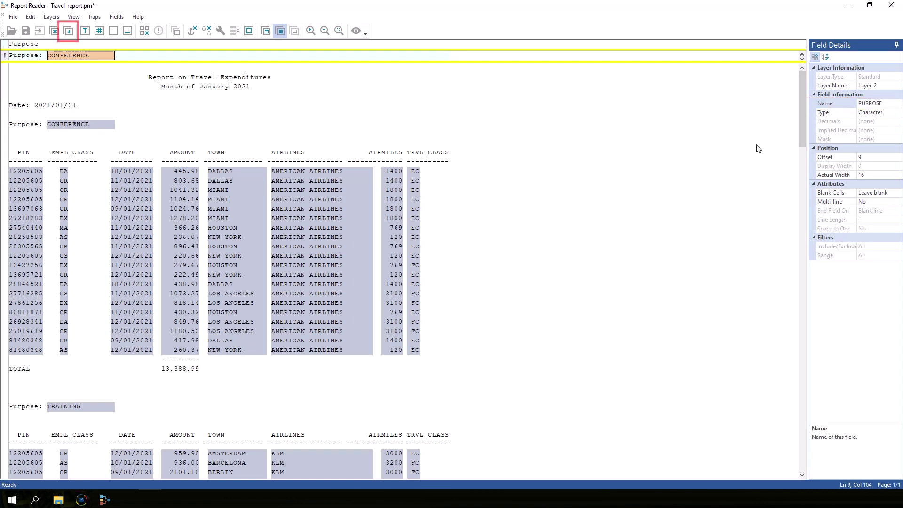
pyautogui.click(68, 31)
pyautogui.click(85, 55)
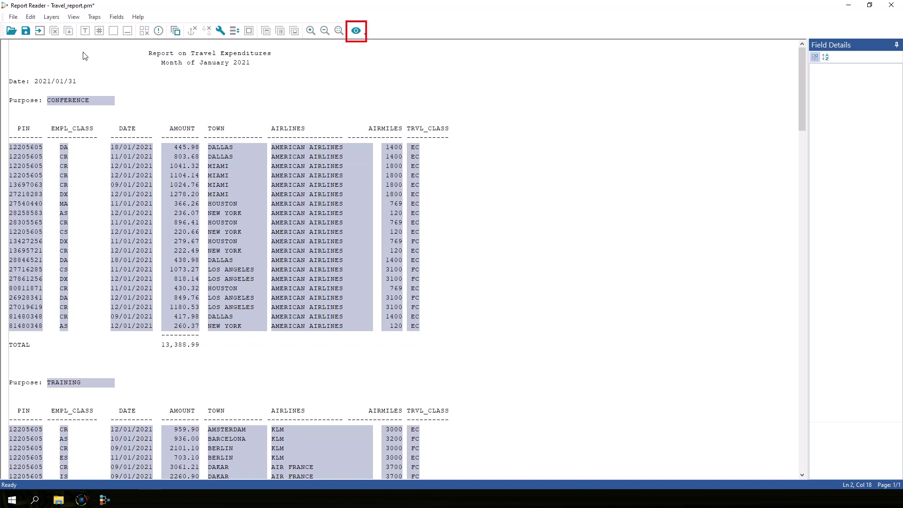
pyautogui.click(355, 31)
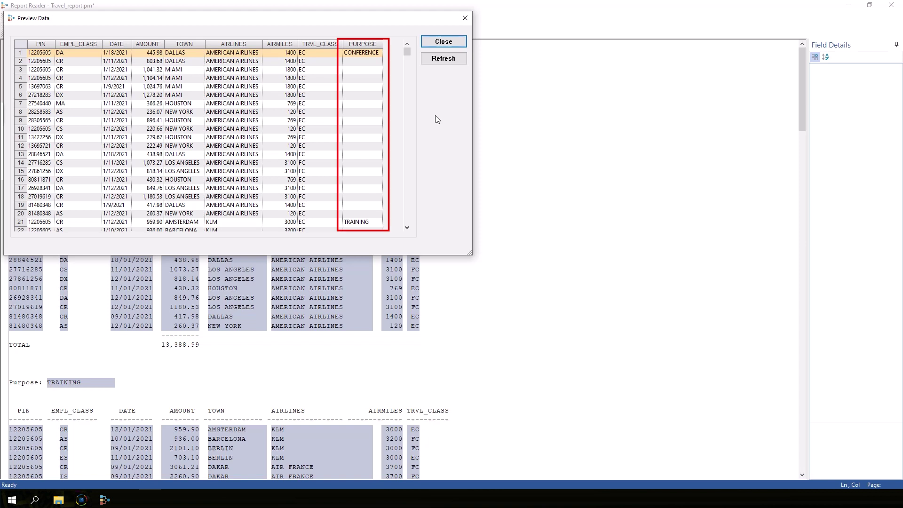
pyautogui.scroll(-4, 379, 110)
pyautogui.scroll(-18, 379, 110)
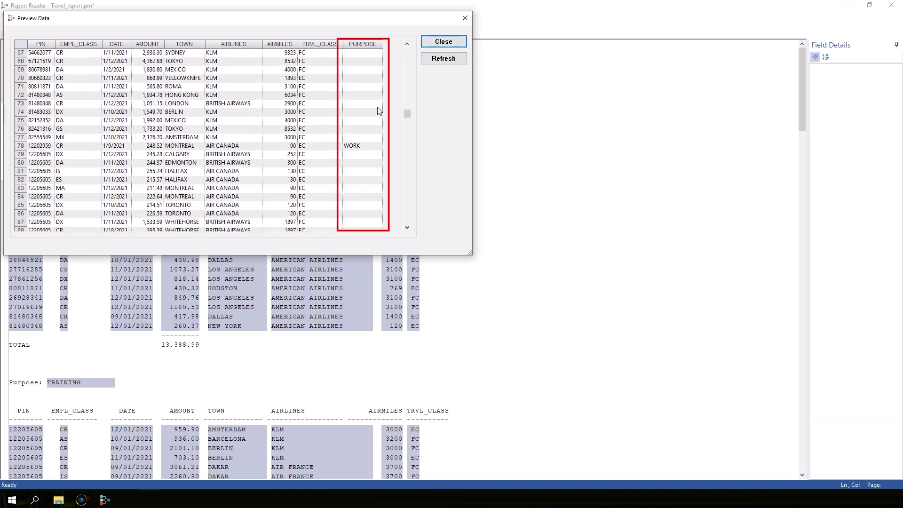
pyautogui.click(444, 42)
pyautogui.press('Down')
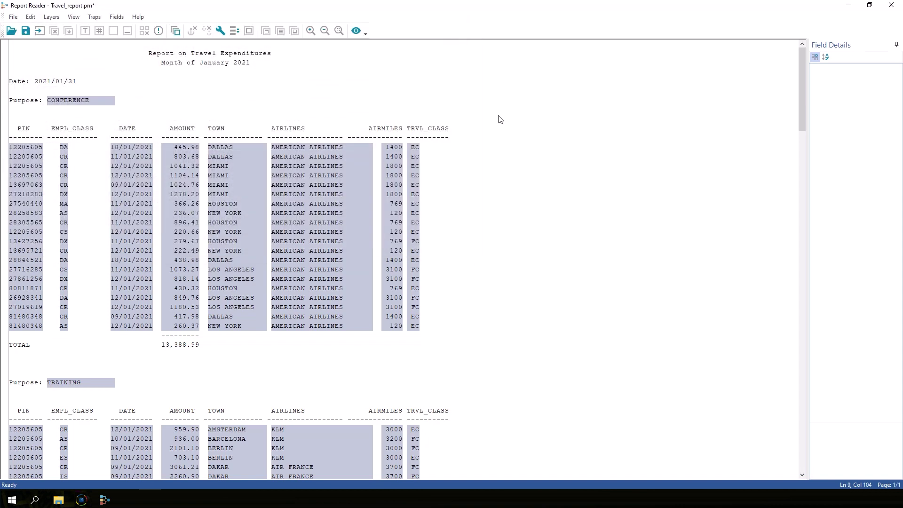
# Set the PURPOSE field's Blank Cells option to 'Use value from previous record'
pyautogui.click(75, 103)
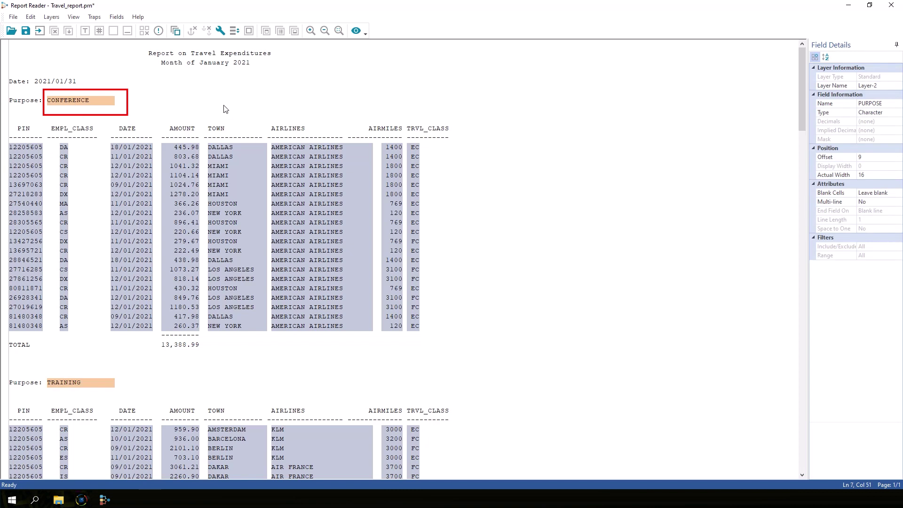
pyautogui.click(883, 197)
pyautogui.click(884, 198)
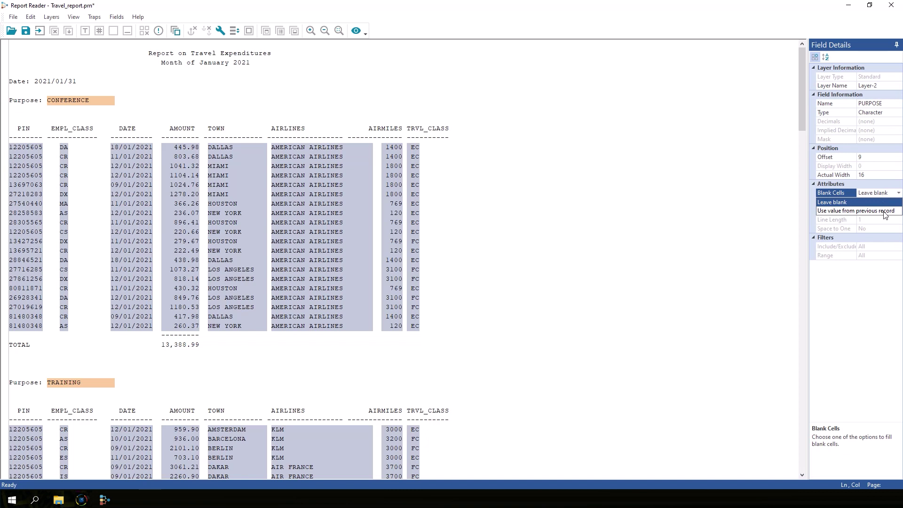
pyautogui.click(884, 212)
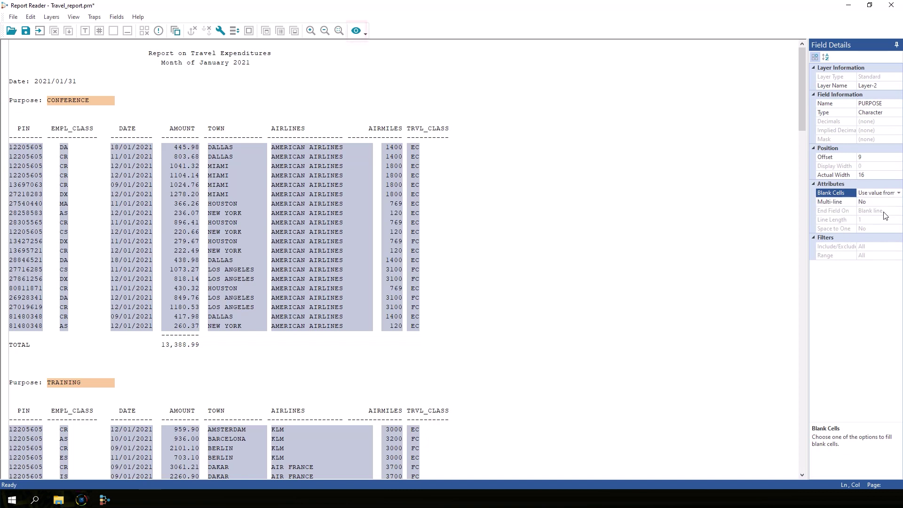
# Preview the data, check PURPOSE values like TRAINING and WORK fill every record, then close it
pyautogui.click(356, 31)
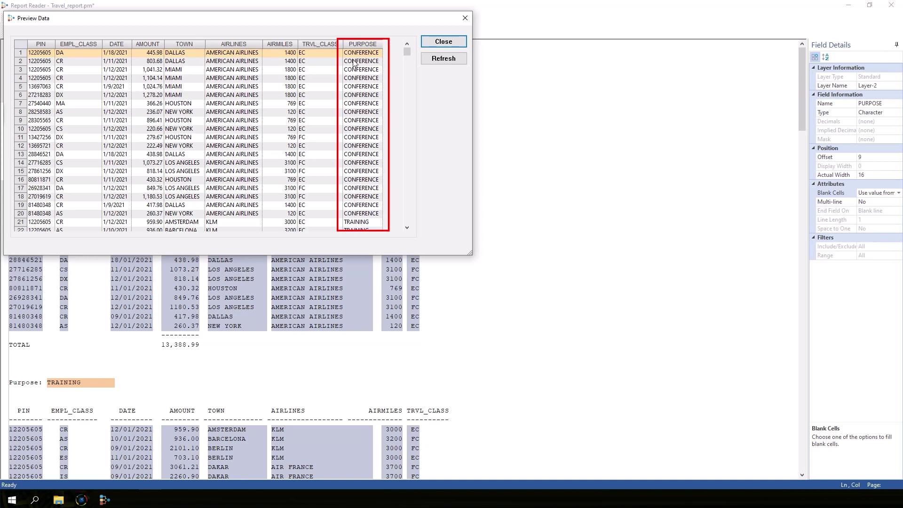
pyautogui.scroll(-1, 334, 154)
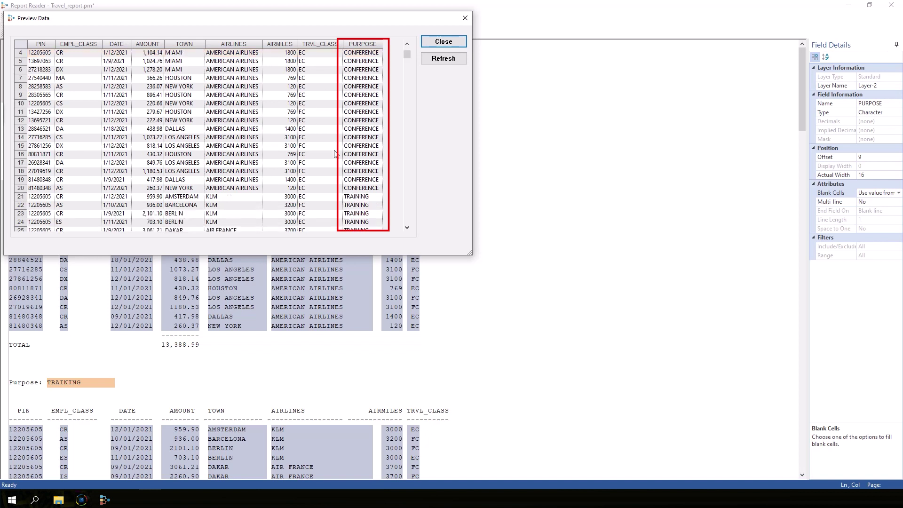
pyautogui.scroll(-1, 334, 154)
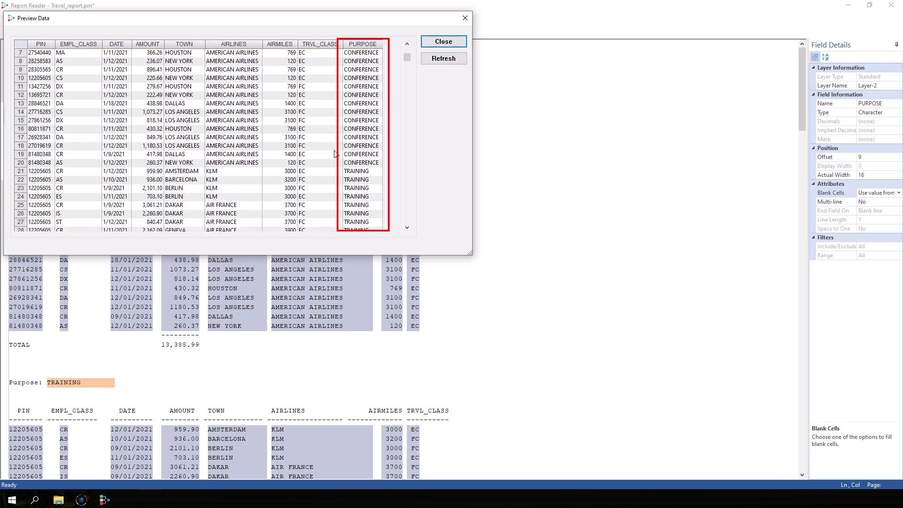
pyautogui.scroll(-10, 334, 154)
pyautogui.scroll(-10, 334, 154)
pyautogui.scroll(-1, 334, 154)
pyautogui.click(431, 43)
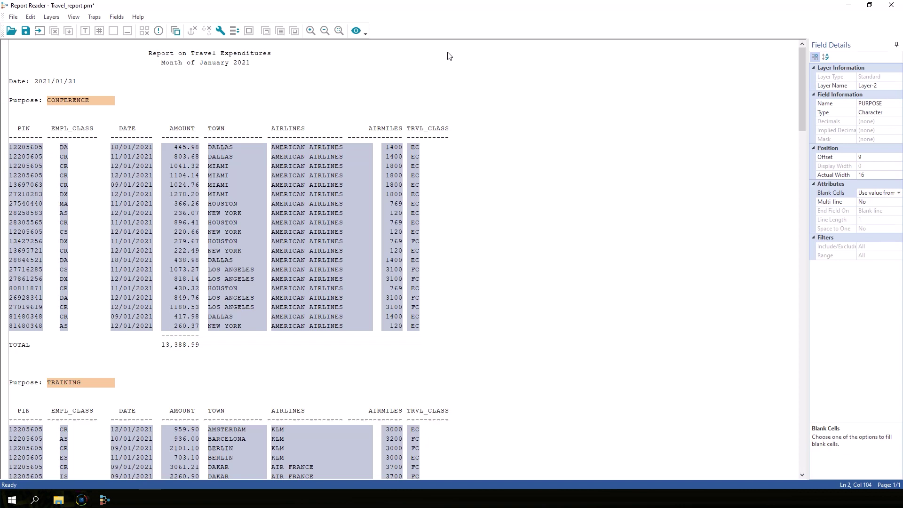
# Use the CONFERENCE section's TOTAL 13,388.99 line as the sample for a new standard layer
pyautogui.click(162, 349)
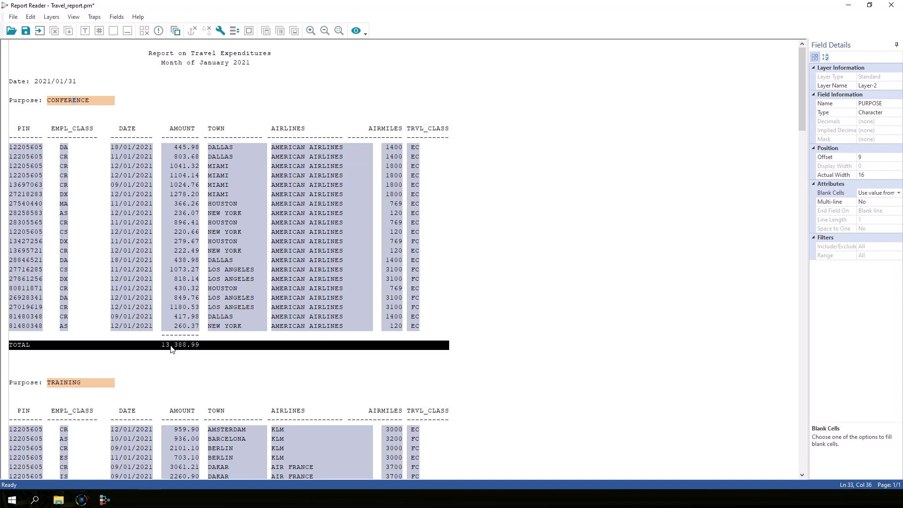
pyautogui.doubleClick(200, 348)
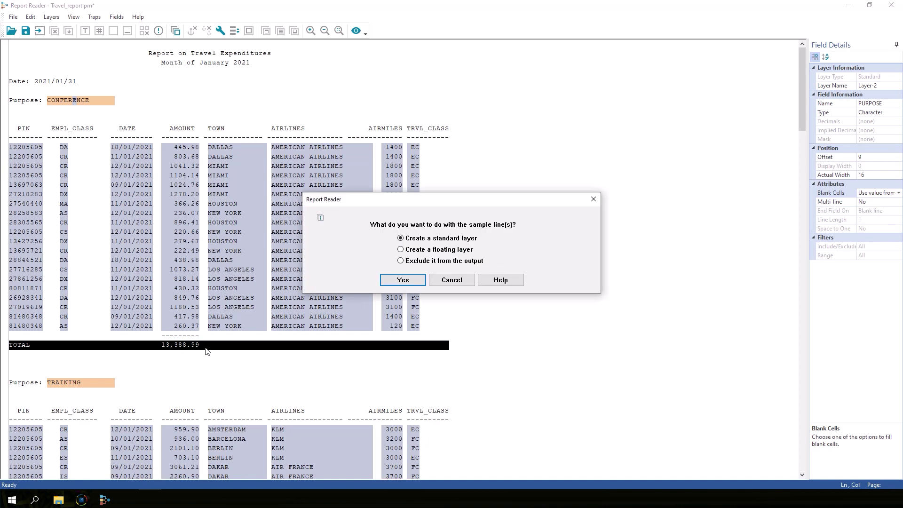
pyautogui.click(399, 281)
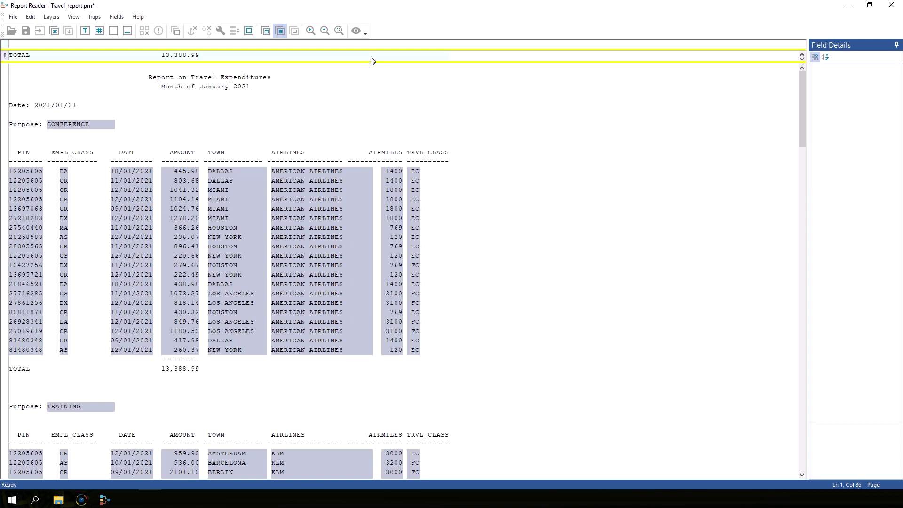
# Trap the layer on lines starting with TOTAL and check the matching lines
pyautogui.click(10, 44)
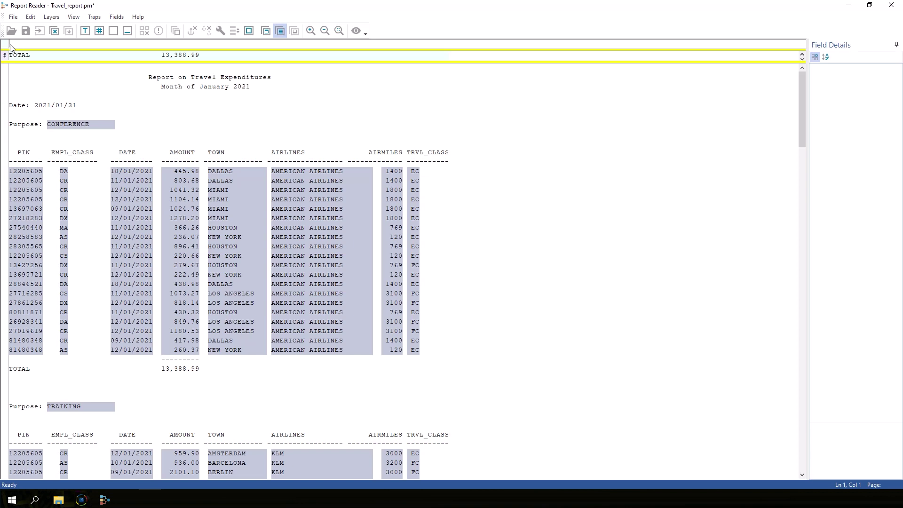
pyautogui.write('TOTAL')
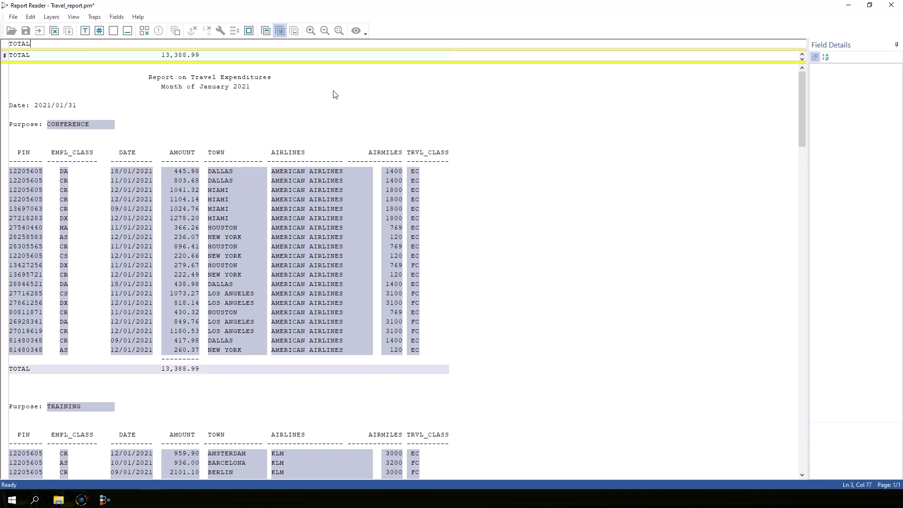
pyautogui.scroll(-4, 273, 375)
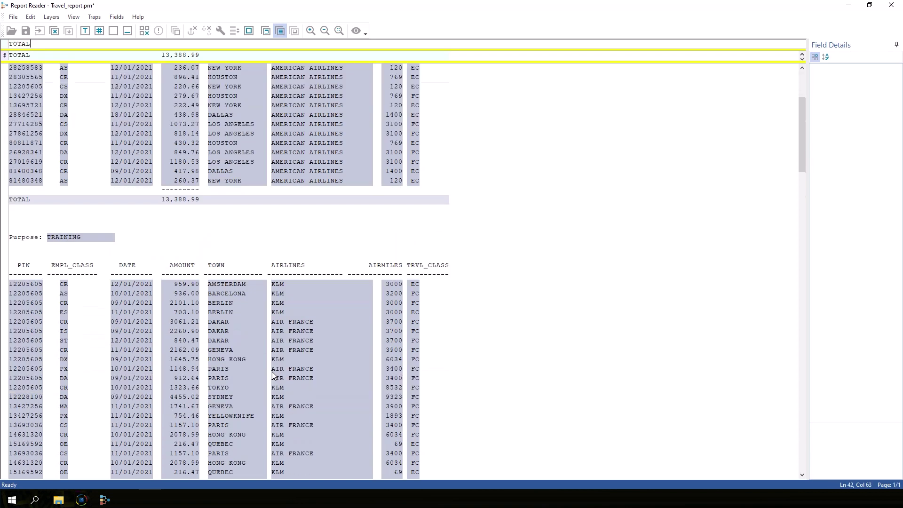
pyautogui.scroll(-20, 273, 372)
pyautogui.scroll(-20, 258, 364)
# Define a Numeric field over the 13,388.99 total amount in the sample line
pyautogui.moveTo(802, 435); pyautogui.dragTo(799, 110)
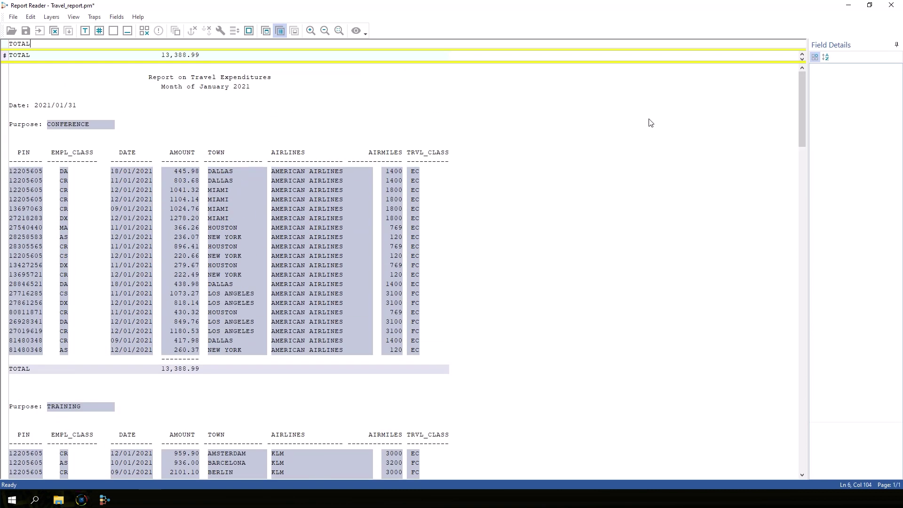
pyautogui.click(128, 58)
pyautogui.moveTo(129, 57); pyautogui.dragTo(199, 58)
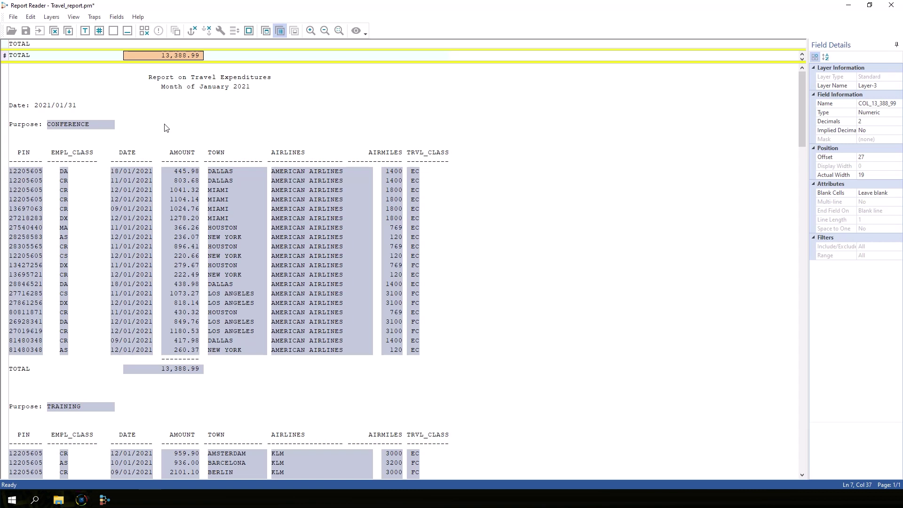
# Rename the total field to PURPOSE_TOTAL
pyautogui.click(875, 104)
pyautogui.write('PURPOSE_TOTAL')
pyautogui.press('Return')
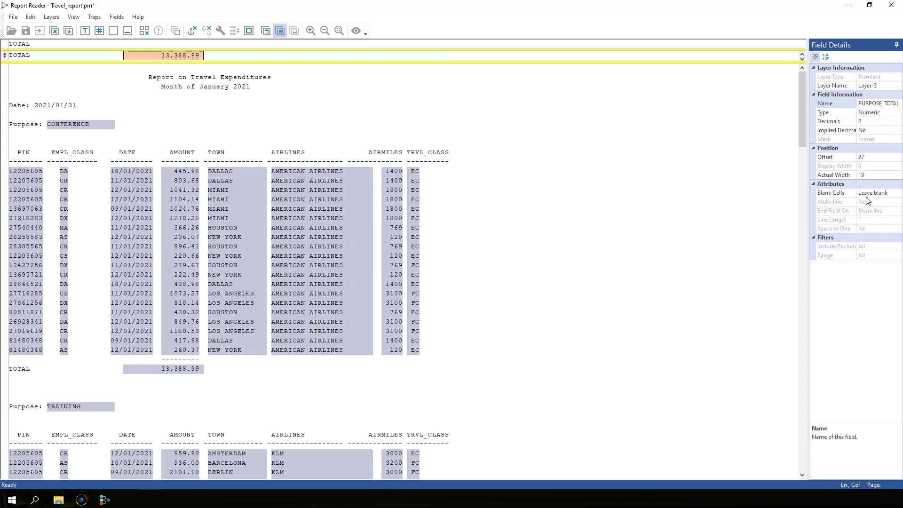
# Make its blank cells use the previous record's value and save Layer-3
pyautogui.click(889, 196)
pyautogui.click(890, 195)
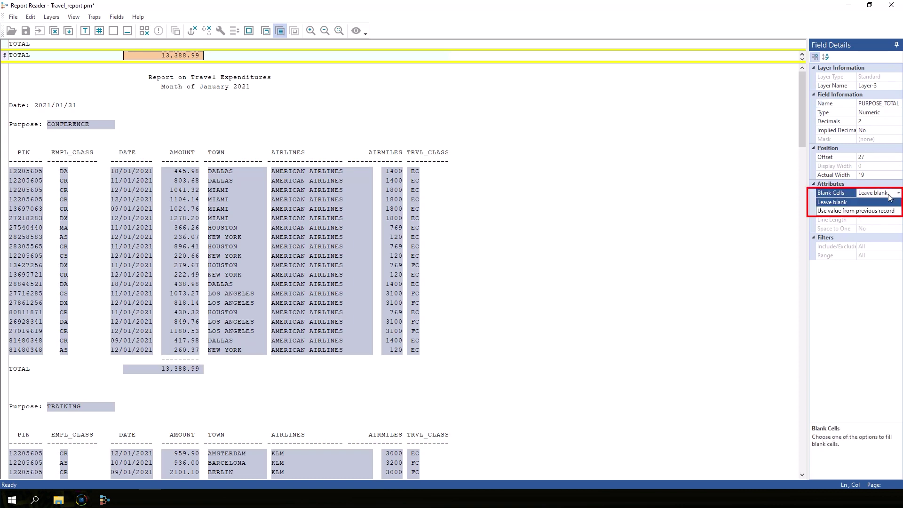
pyautogui.click(878, 211)
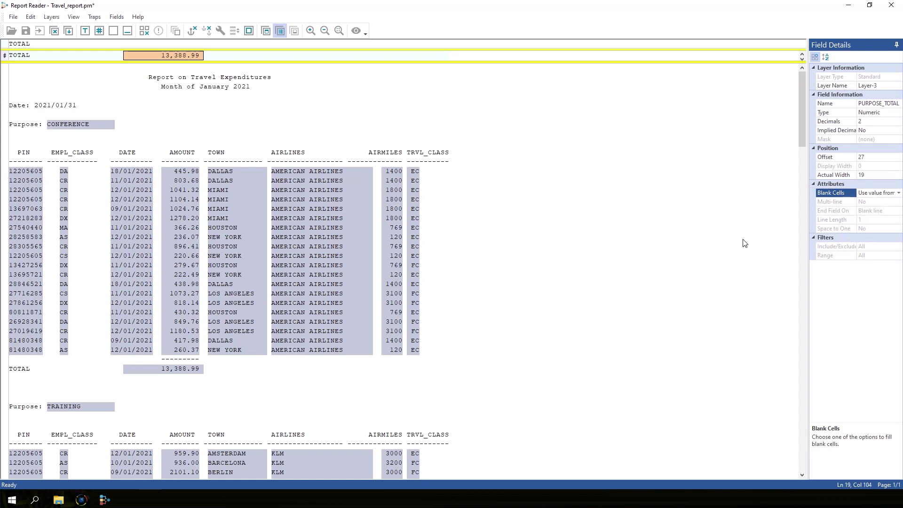
pyautogui.click(69, 31)
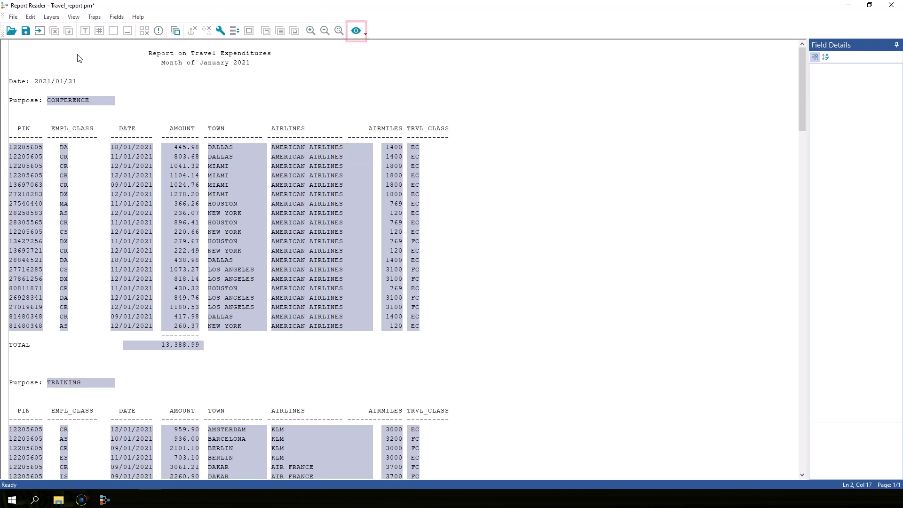
# Open the data preview and widen it to show PURPOSE_TOTAL values 13,388.99 and 106,755.68
pyautogui.click(356, 34)
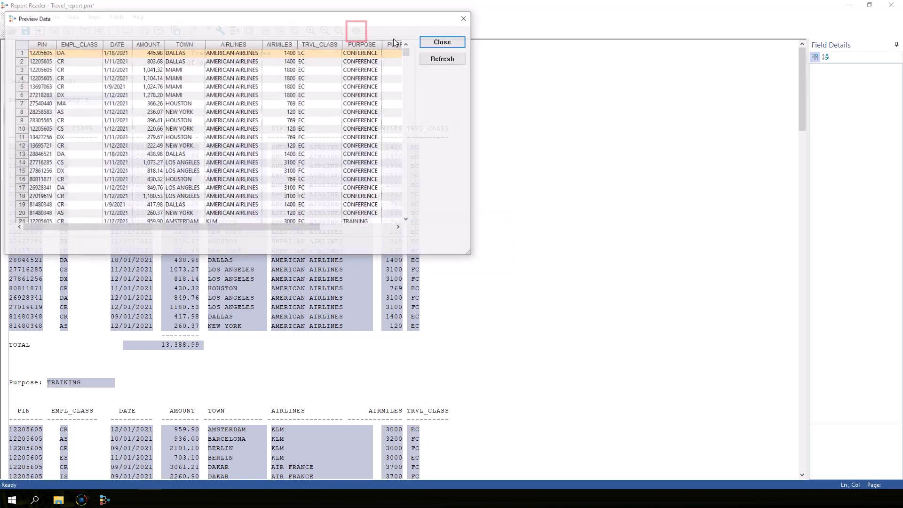
pyautogui.moveTo(472, 254); pyautogui.dragTo(532, 256)
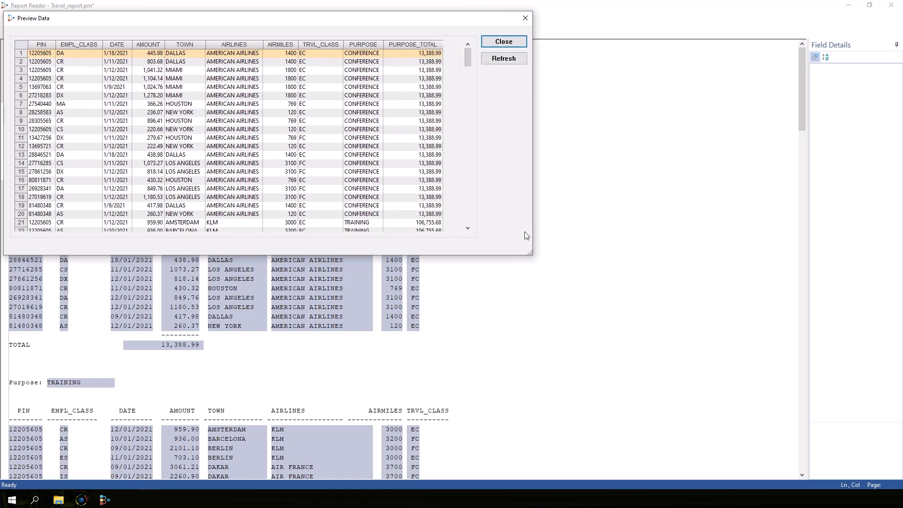